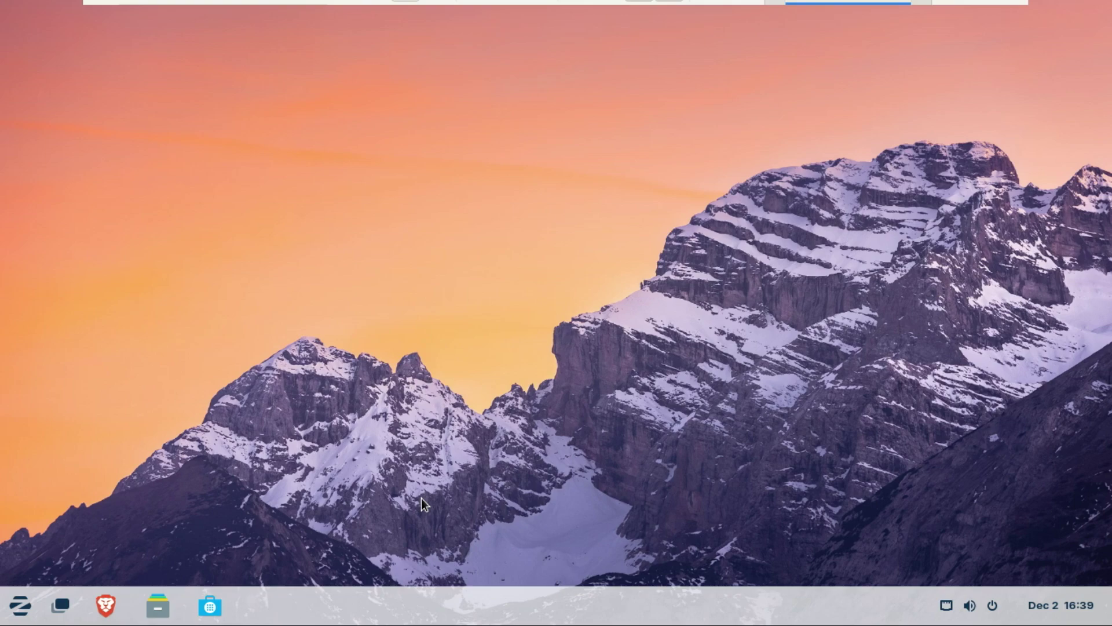
- Launch Settings from the app menu search and highlight the OS name Zorin OS 17.3 Core
click(17, 611)
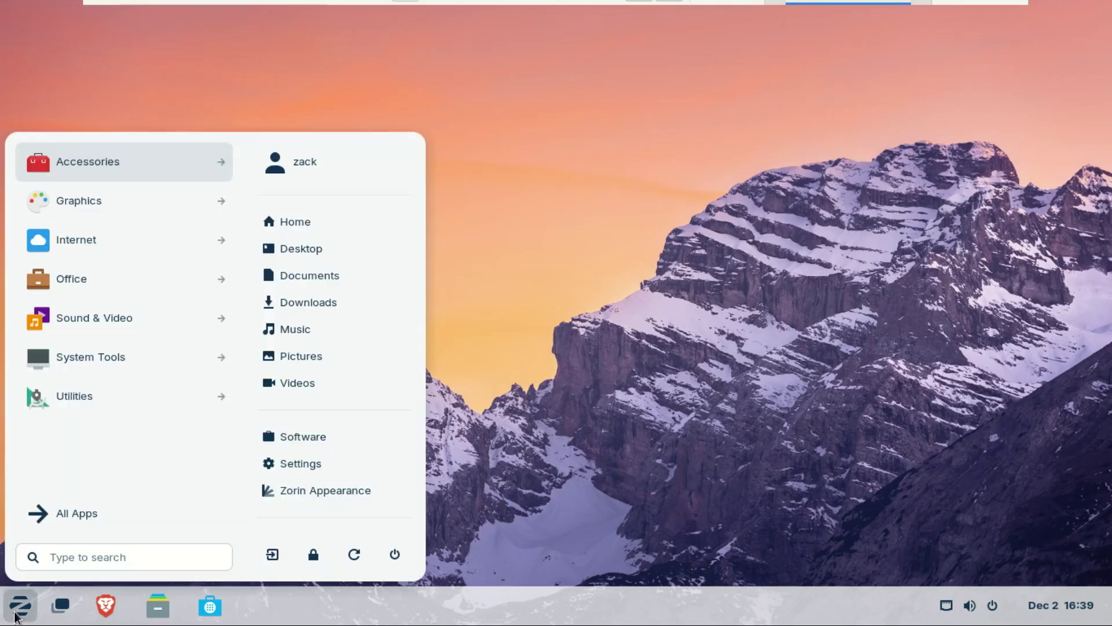
click(65, 556)
text(sett)
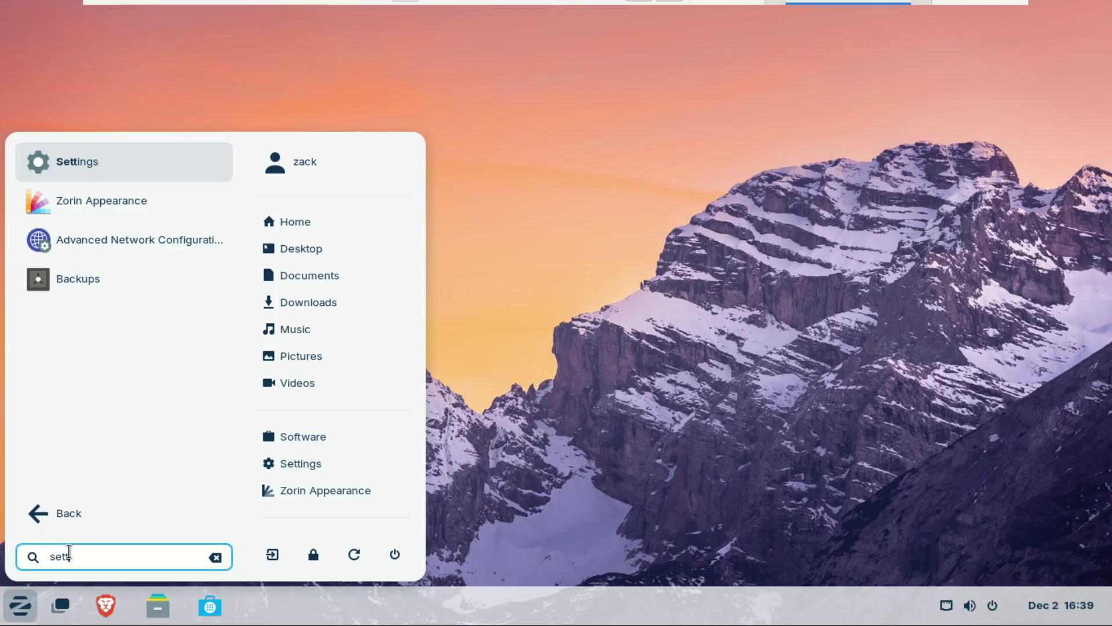
text(ings)
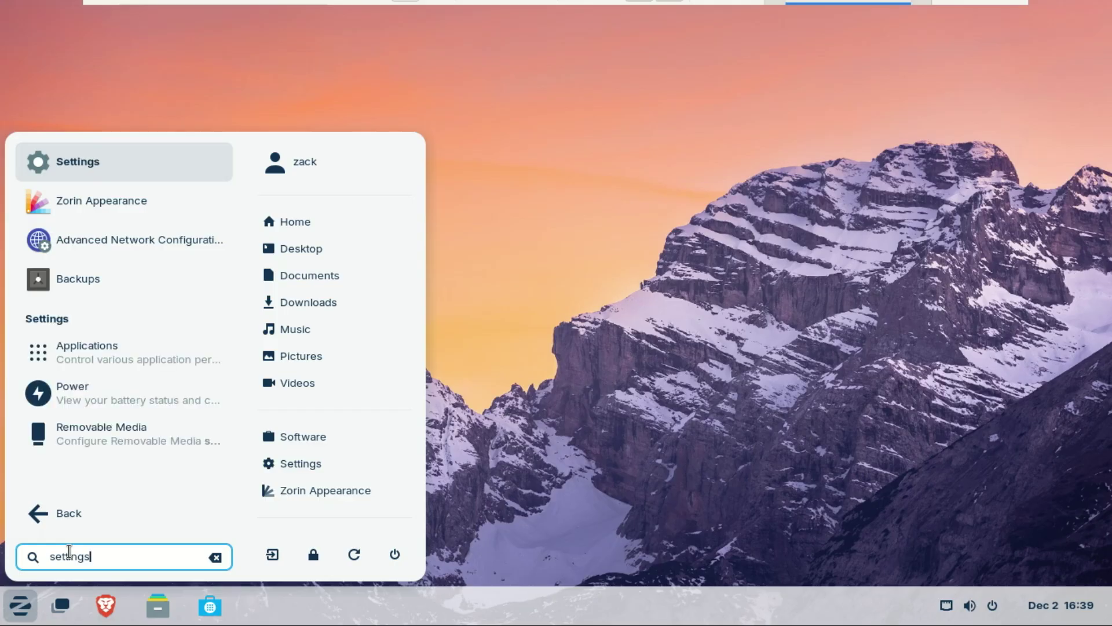
click(86, 166)
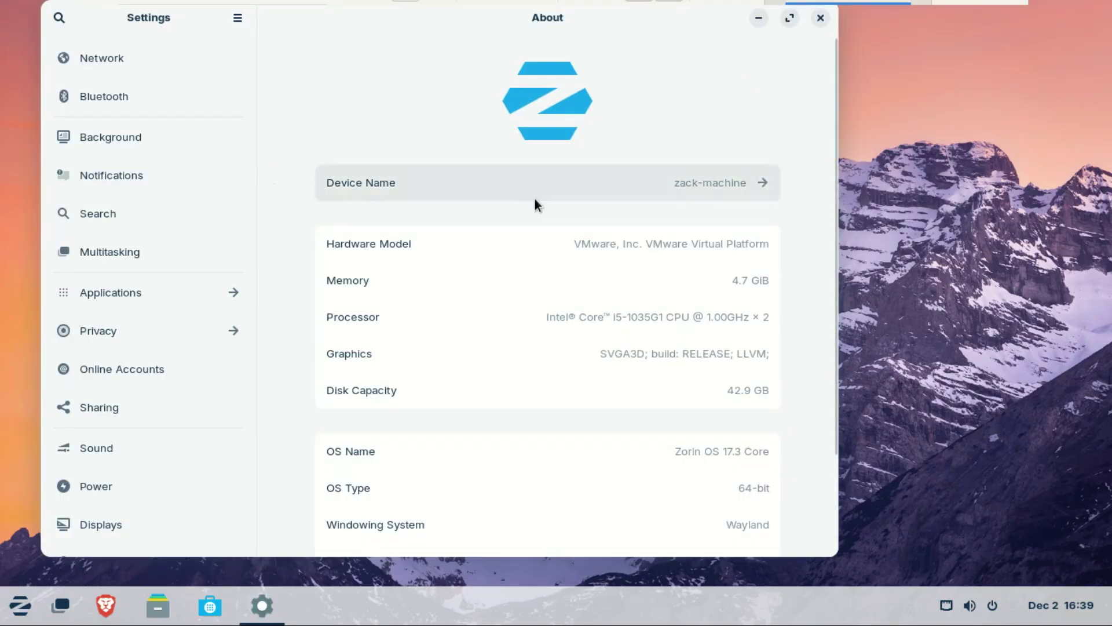
click(791, 17)
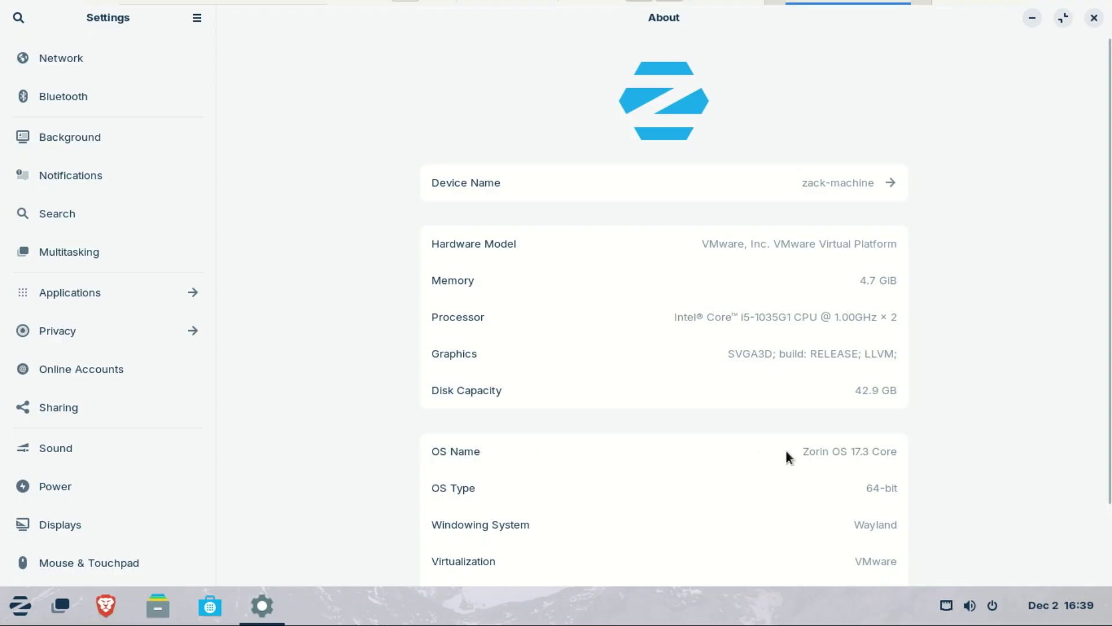
drag(801, 450, 902, 449)
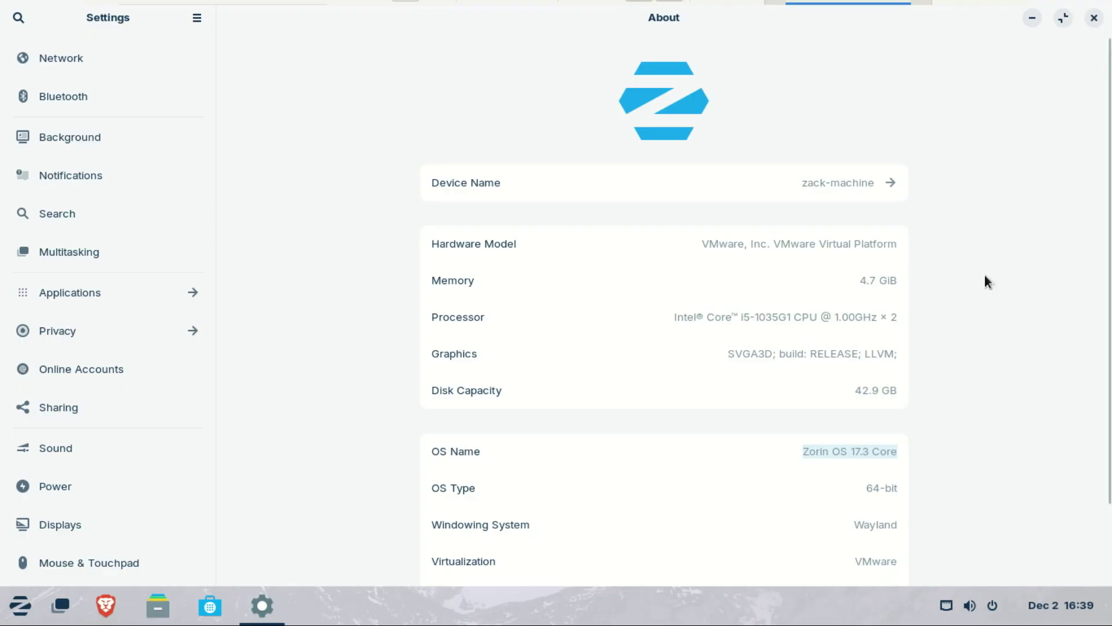
- Close Settings and launch Software Updater from the All Apps list, which reports up to date
click(1093, 19)
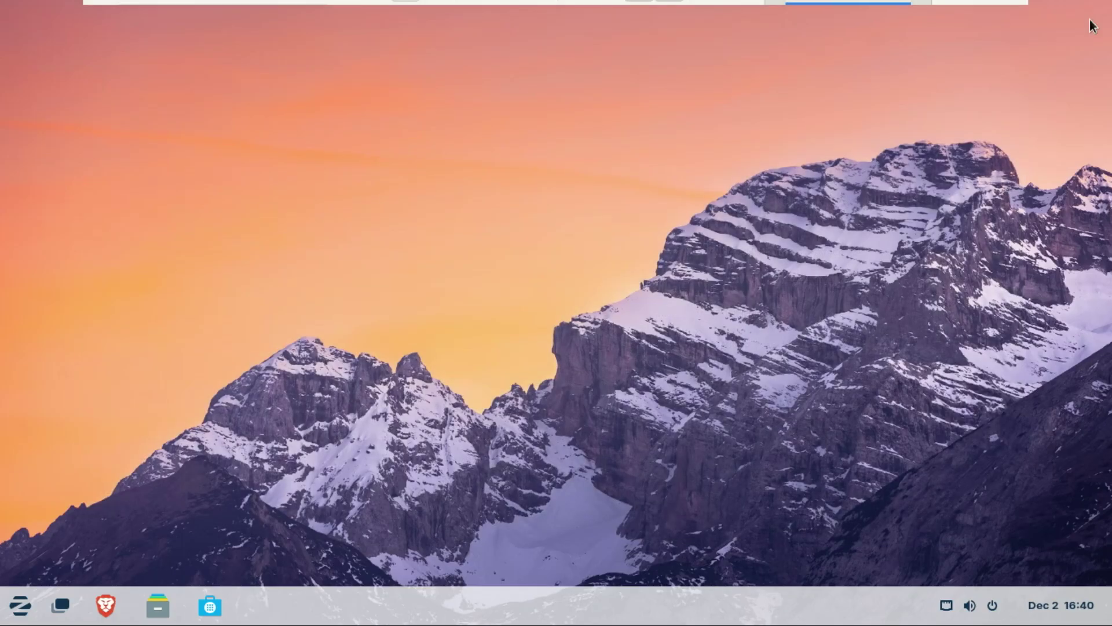
click(12, 610)
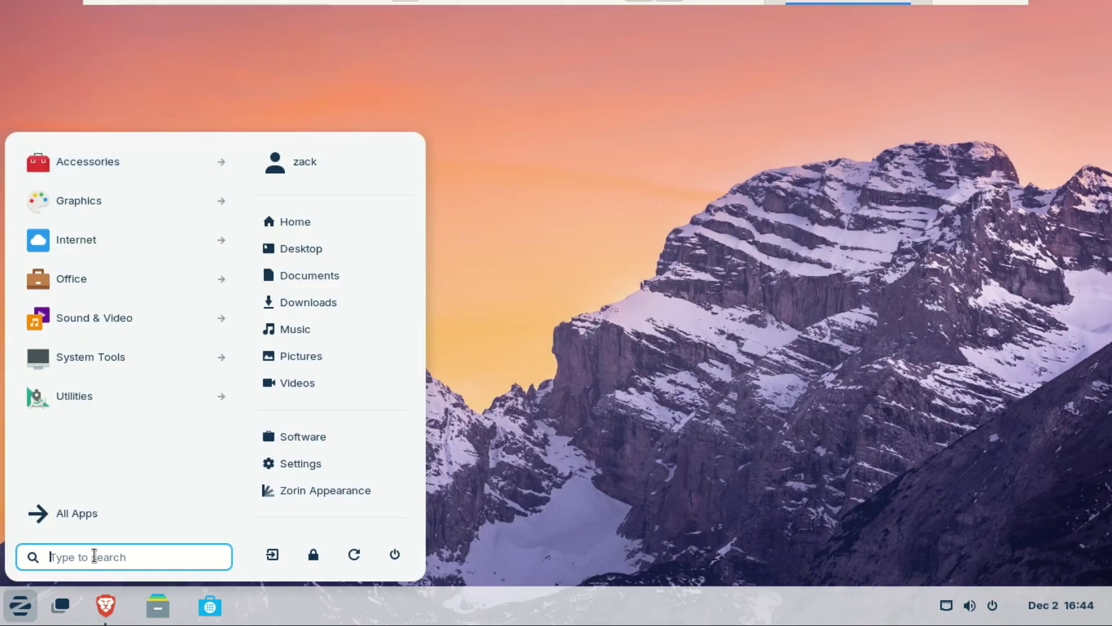
click(92, 512)
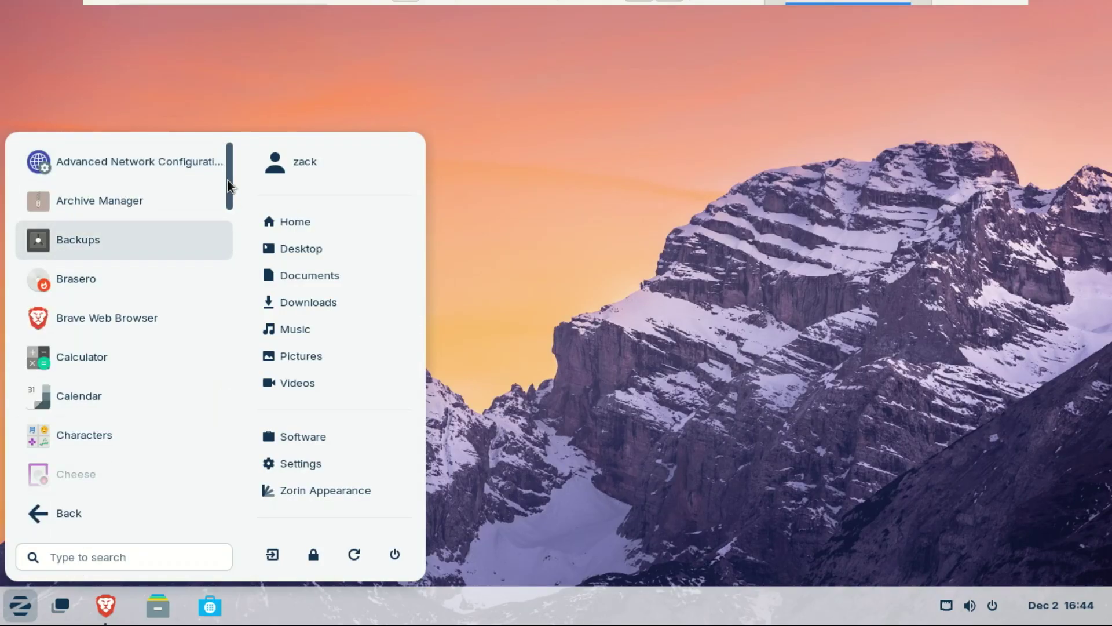
drag(228, 180, 218, 403)
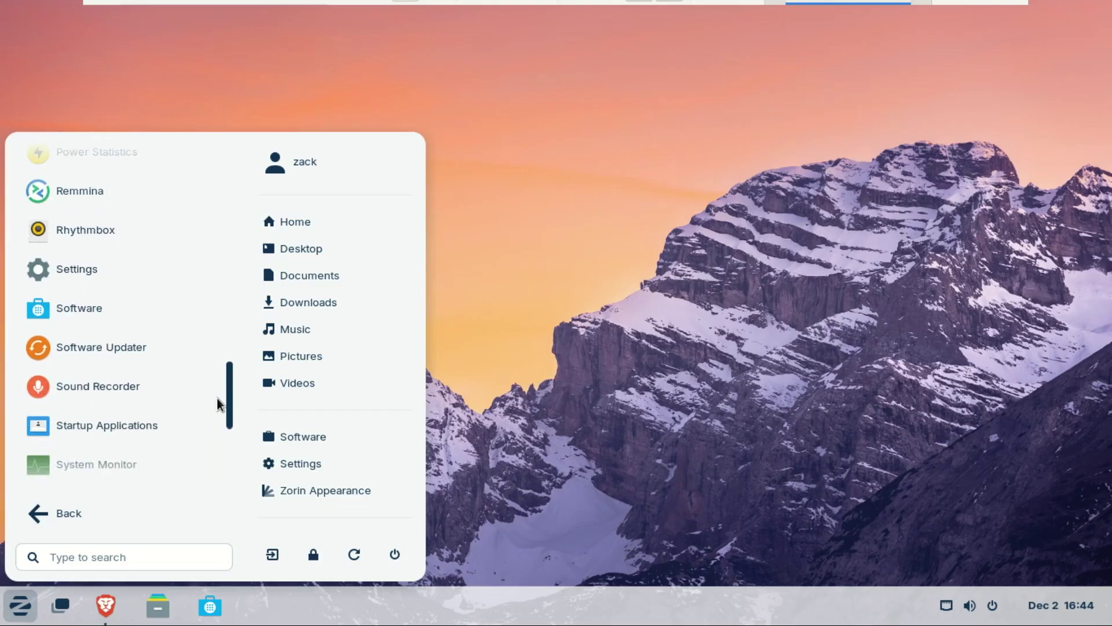
click(138, 345)
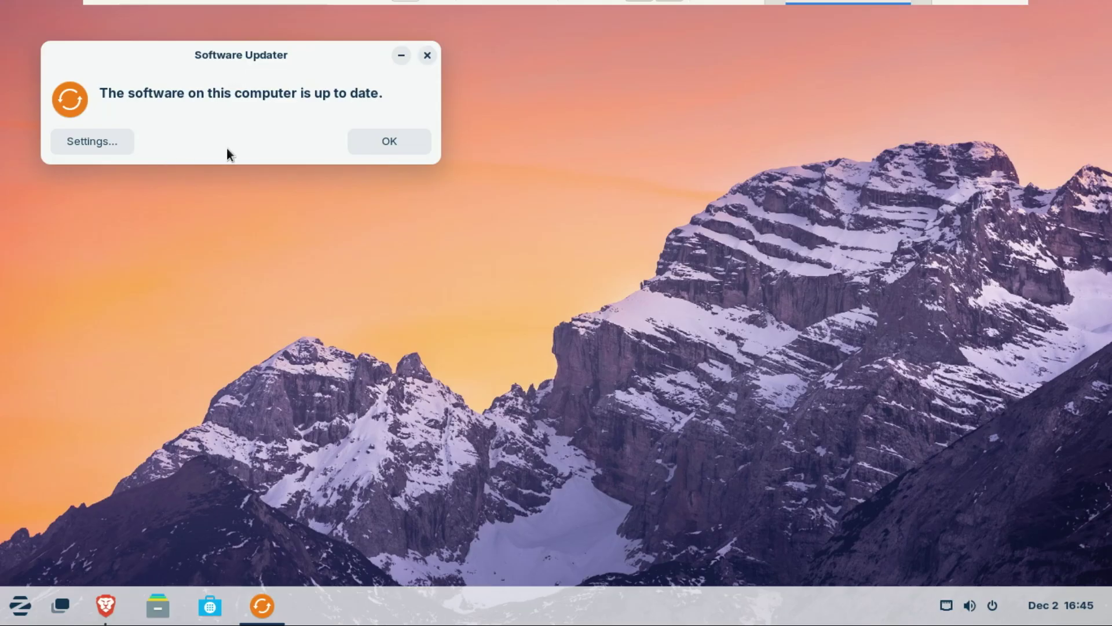
- View the Software & Updates settings, then close both updater windows and reopen the app menu
click(107, 148)
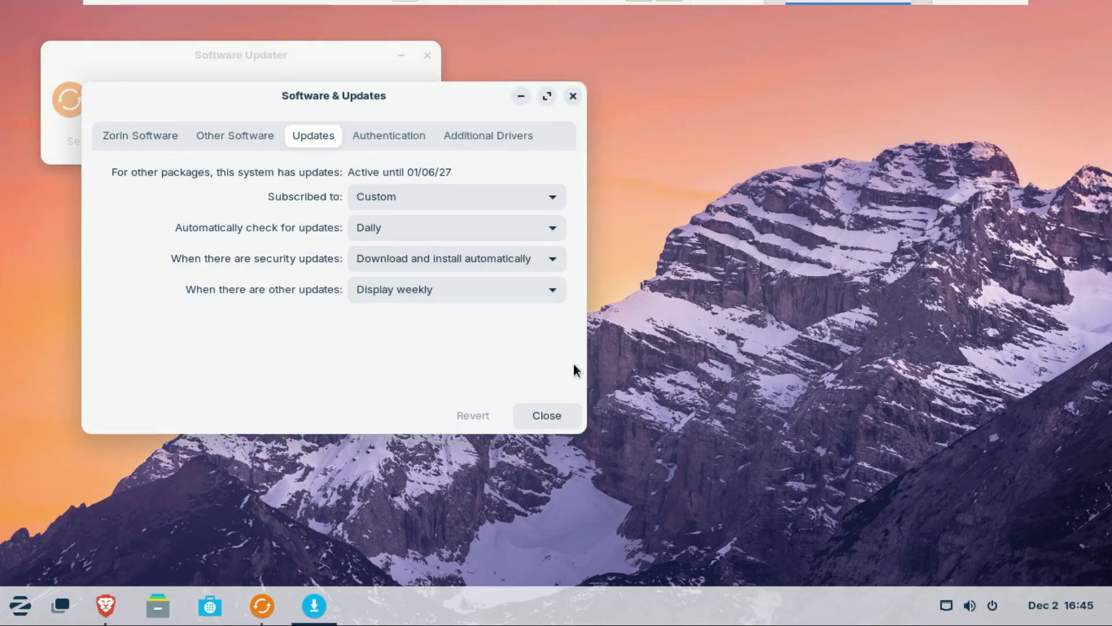
click(554, 412)
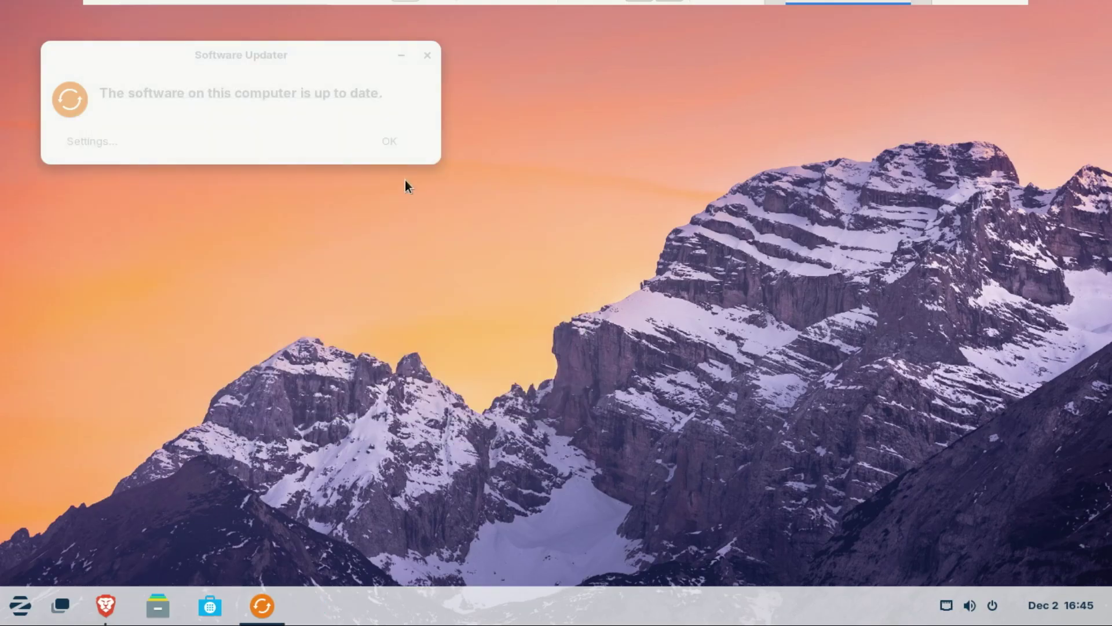
click(388, 141)
click(19, 607)
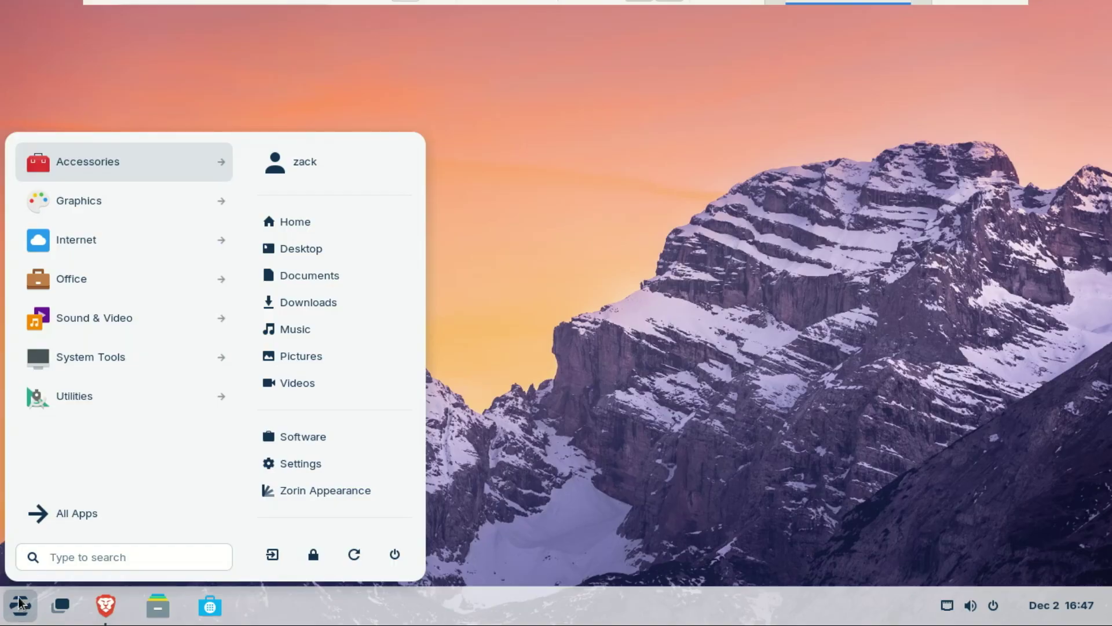
- Run the gsettings show-test-upgrades true command in a maximized Terminal
click(52, 556)
text(ter)
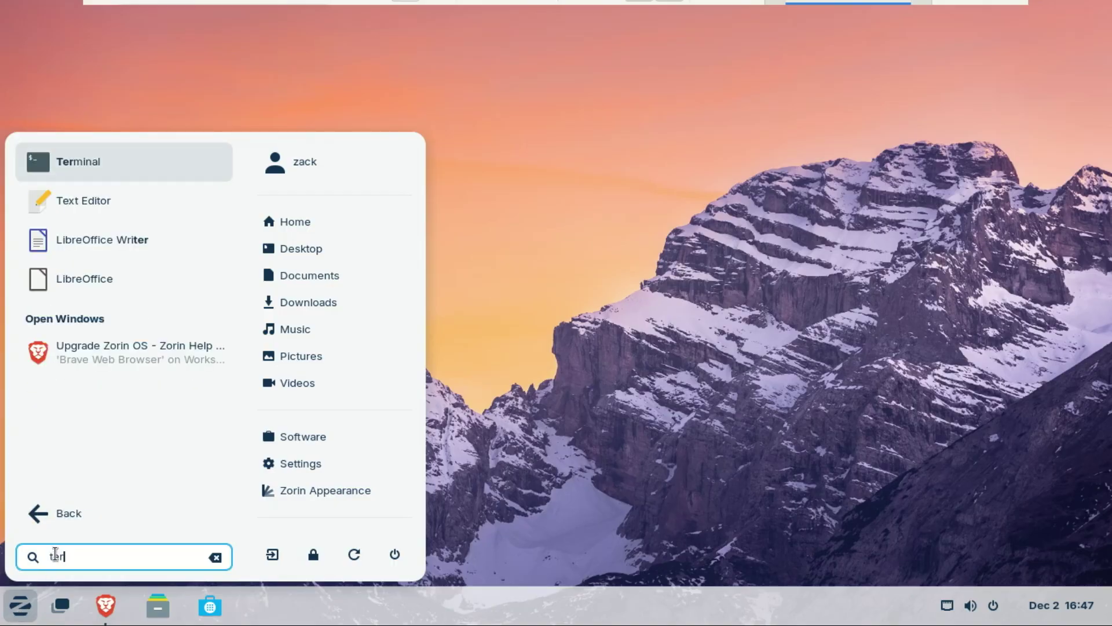
text(m)
click(100, 162)
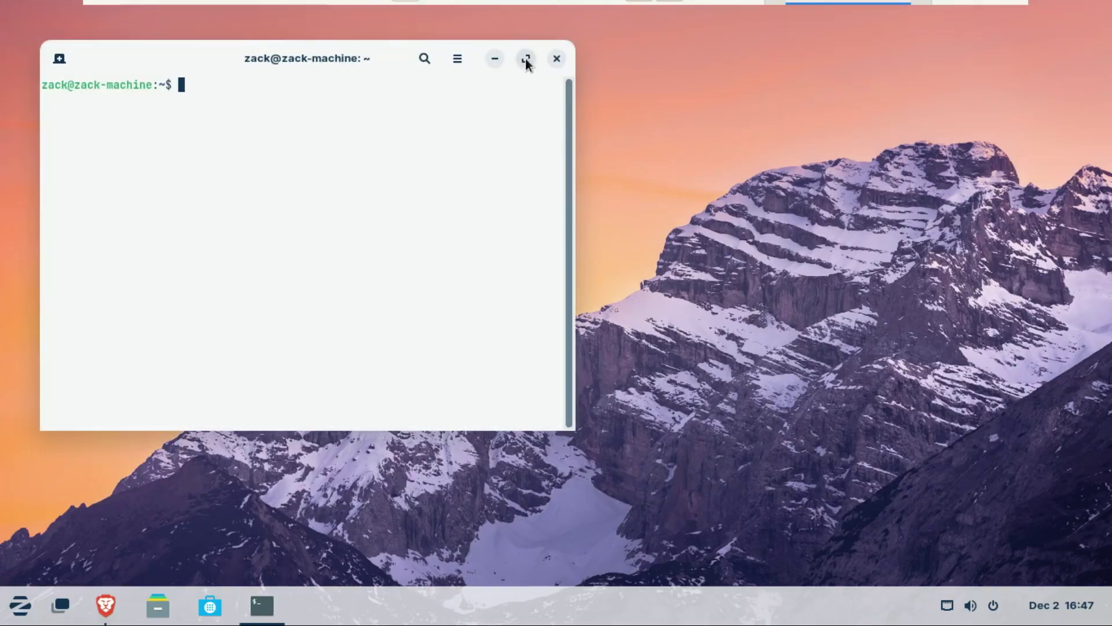
click(525, 59)
text(gsettings set com.zorin.desktop.upgrader show-test-upgrades true)
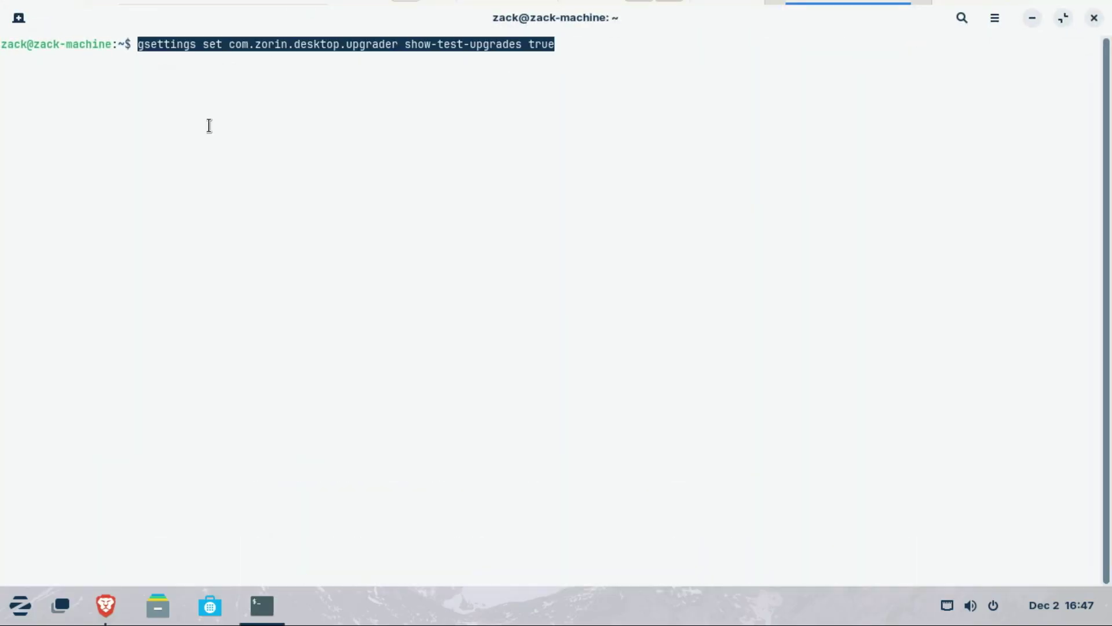
key(End)
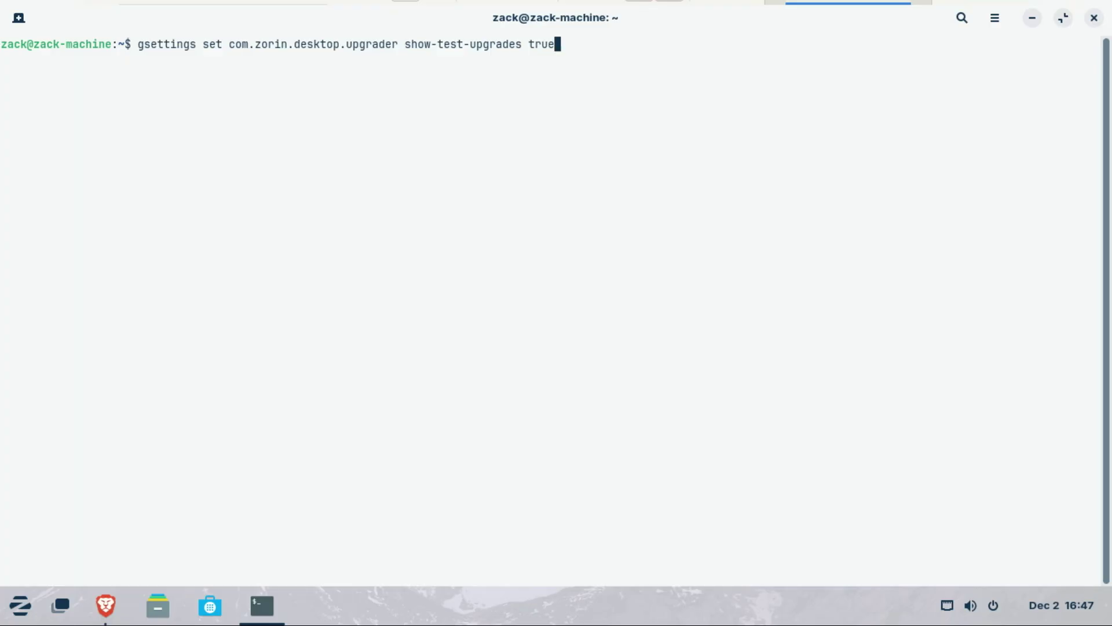
key(Return)
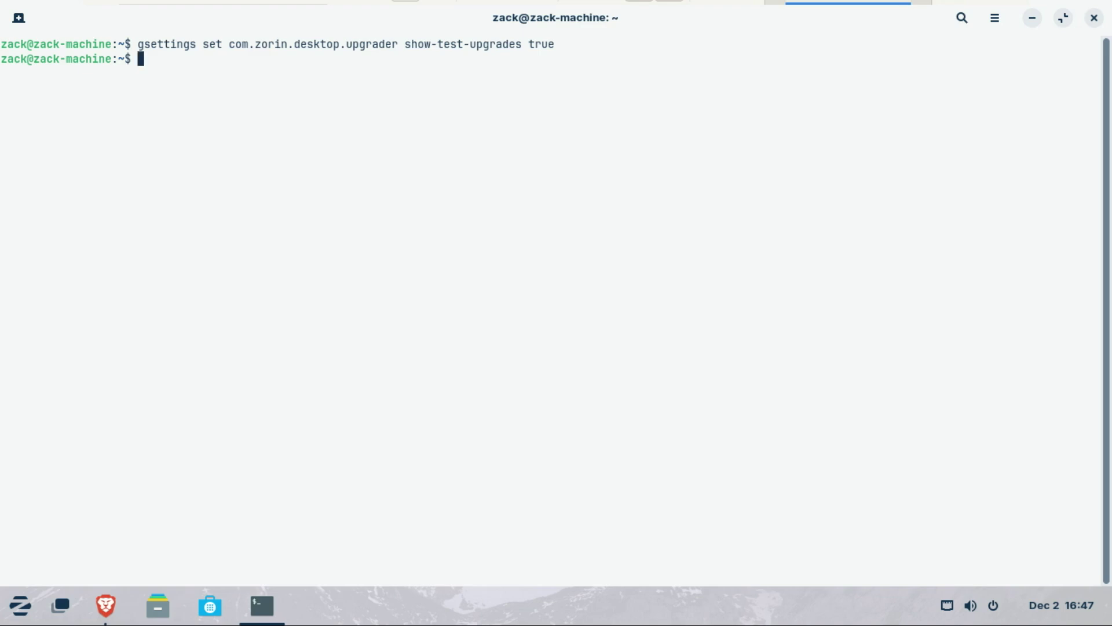
click(4, 615)
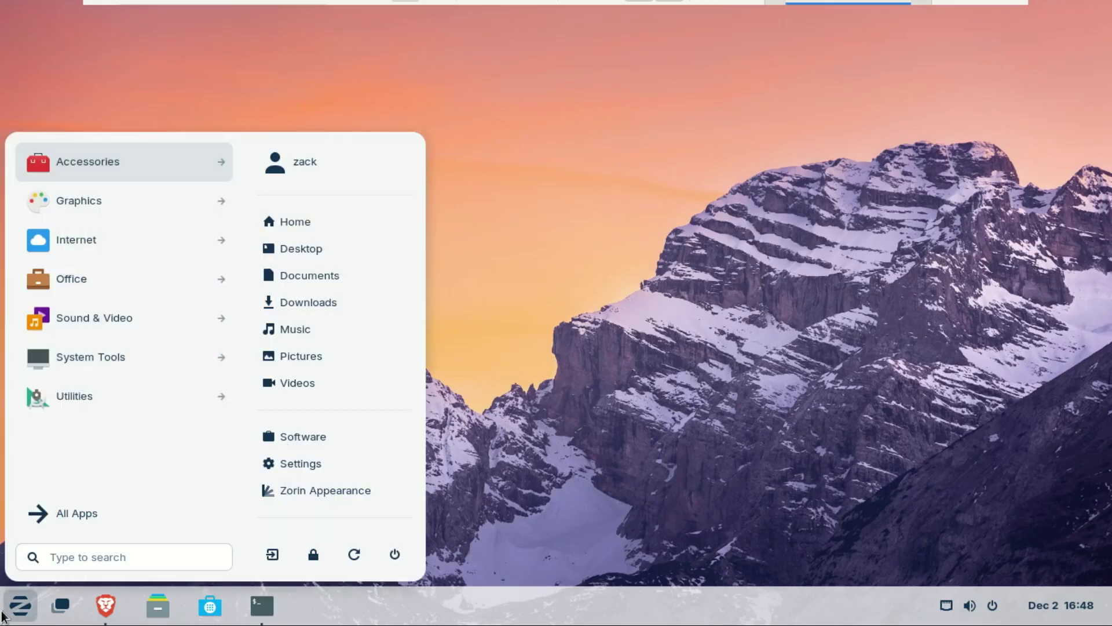
- Launch Upgrade Zorin OS from System Tools and start the Zorin OS 18 Core upgrade
click(123, 366)
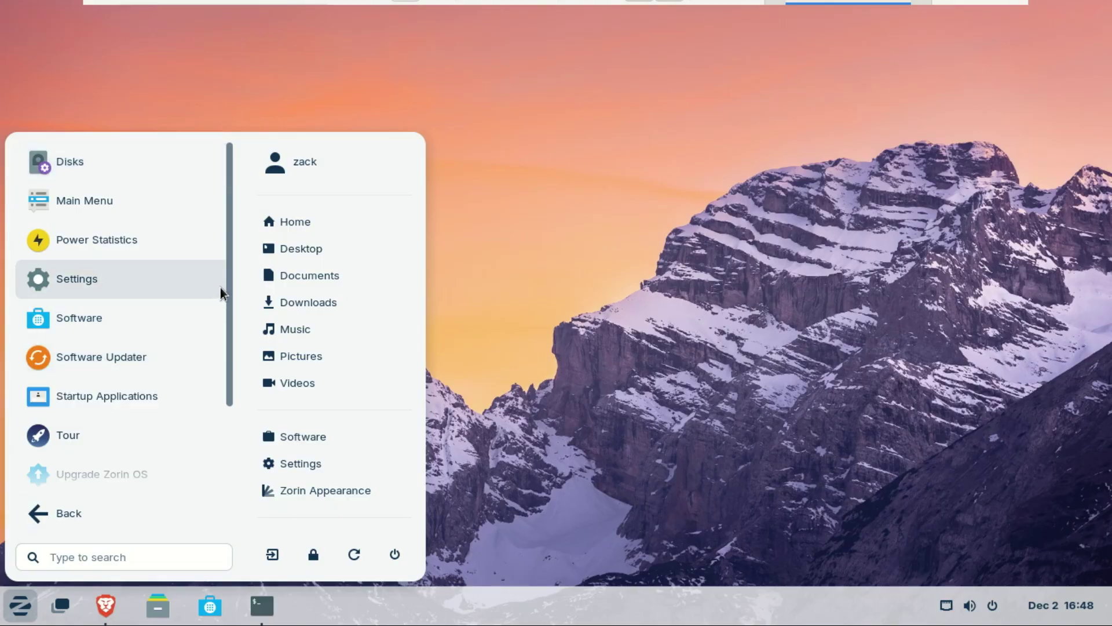
drag(228, 281, 223, 392)
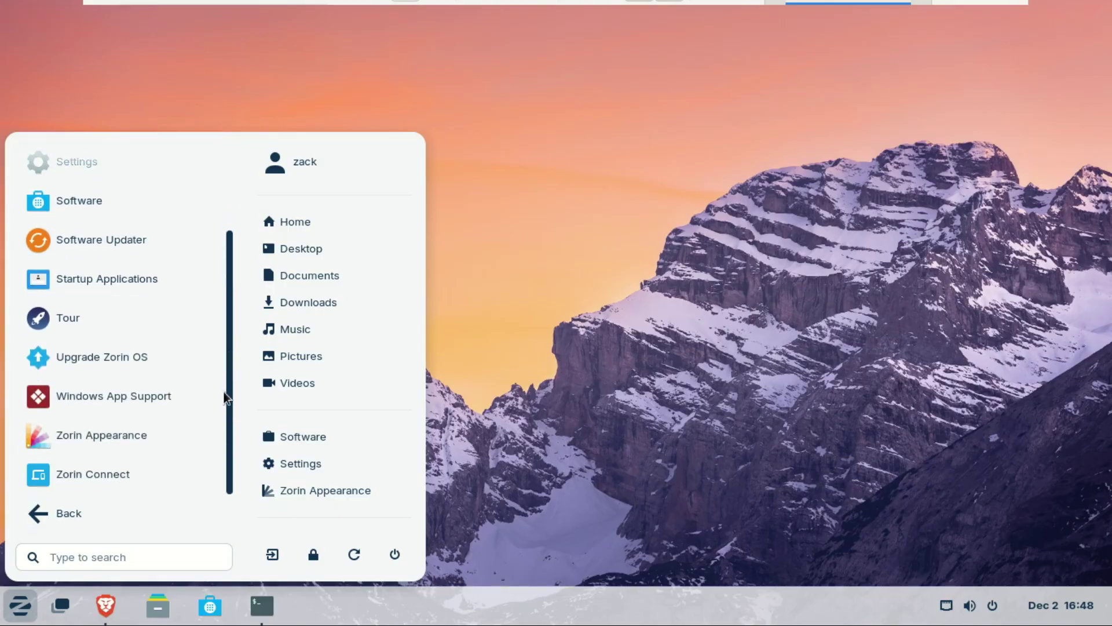
click(119, 362)
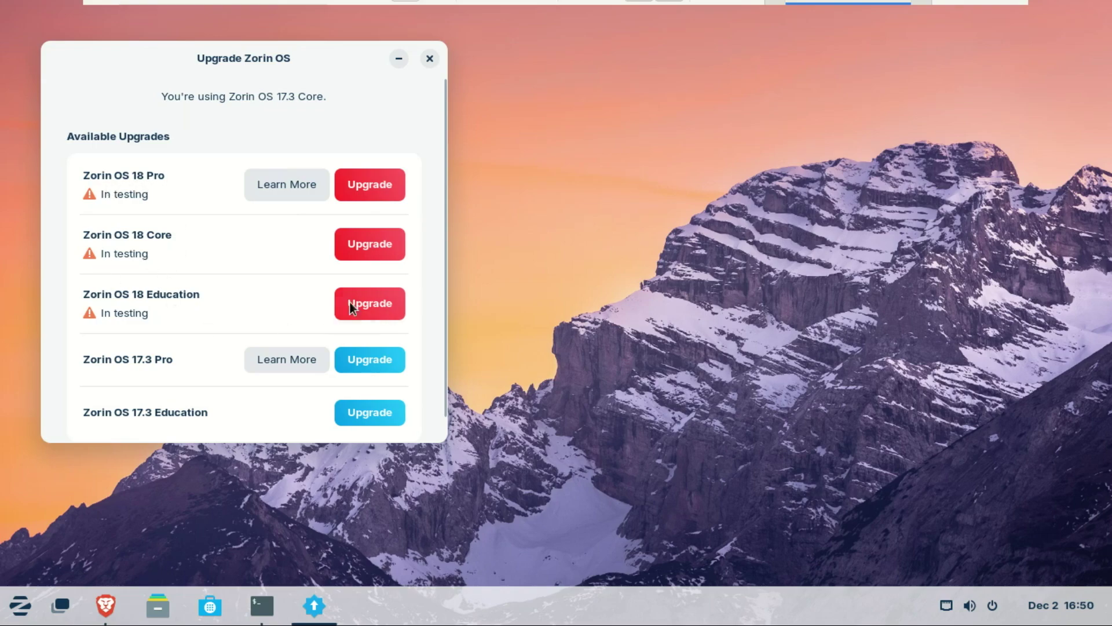
click(375, 240)
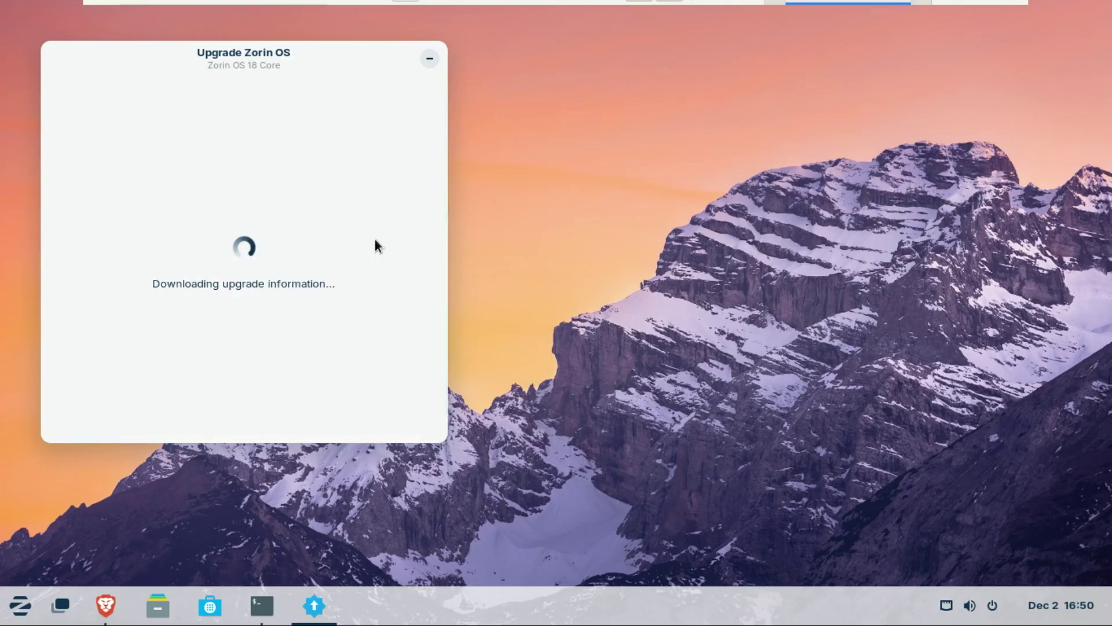
text(*****)
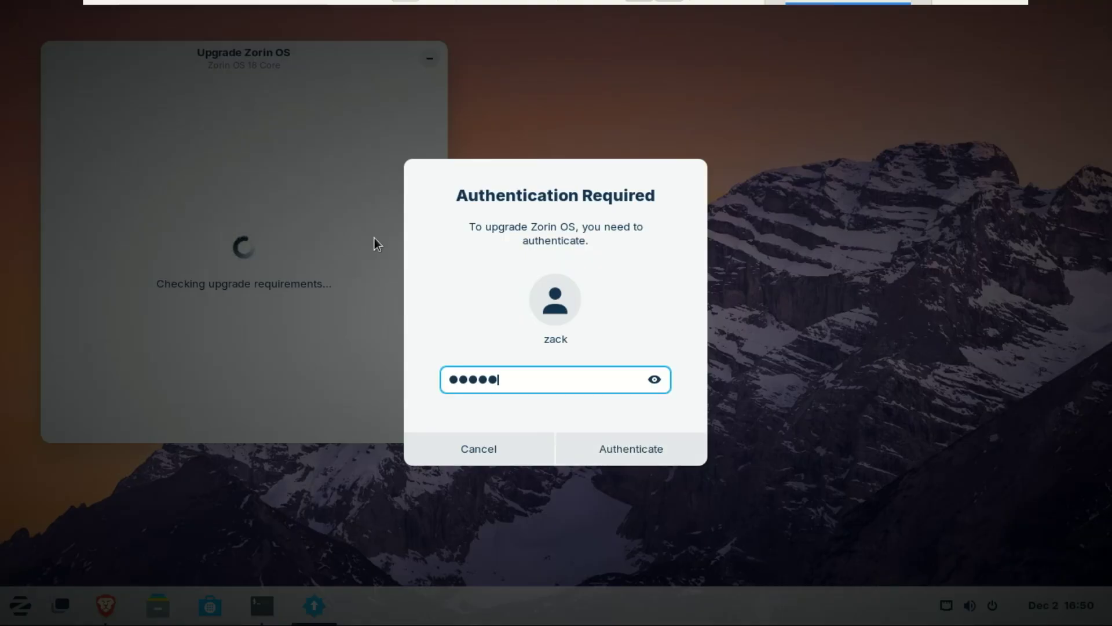
text(***)
- Enter the account password and authenticate the upgrade requirements check
key(Caps_Lock)
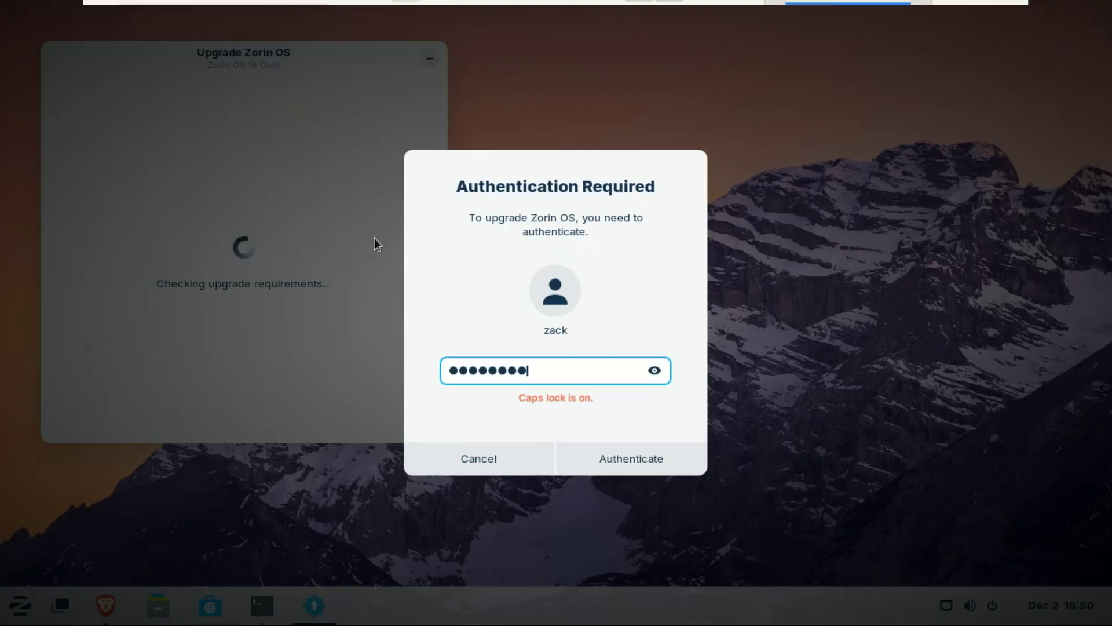
key(Caps_Lock)
text(**)
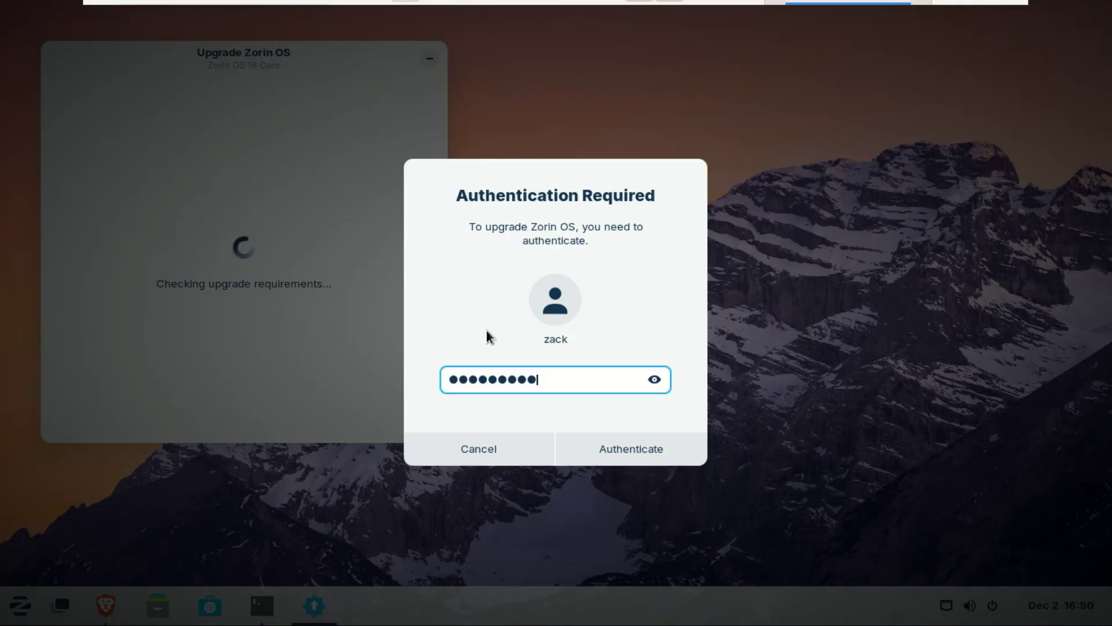
click(639, 450)
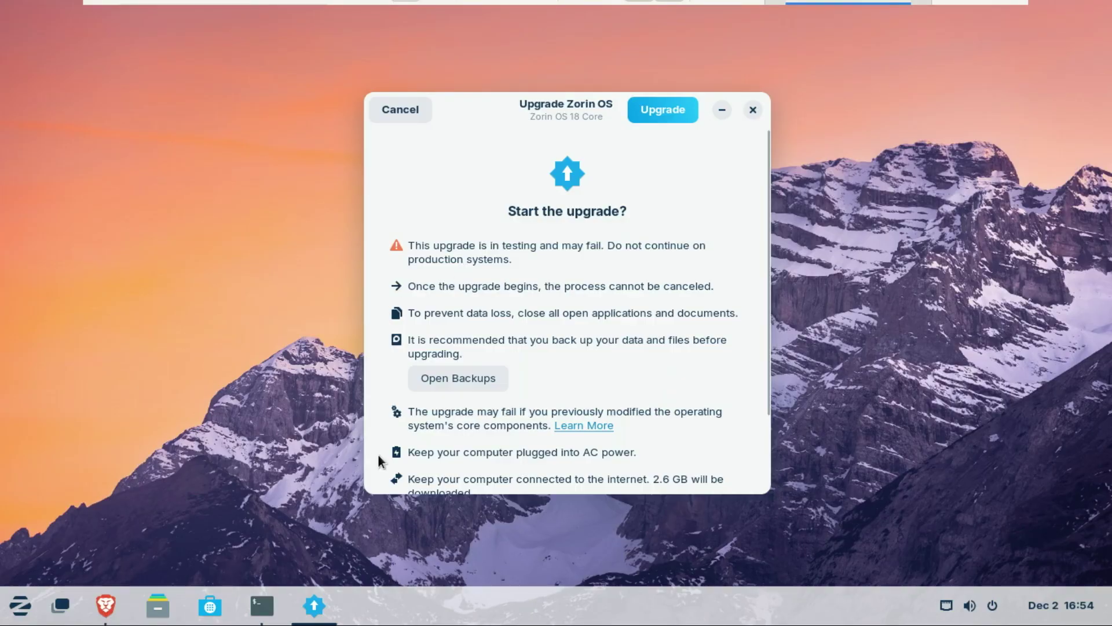
click(470, 380)
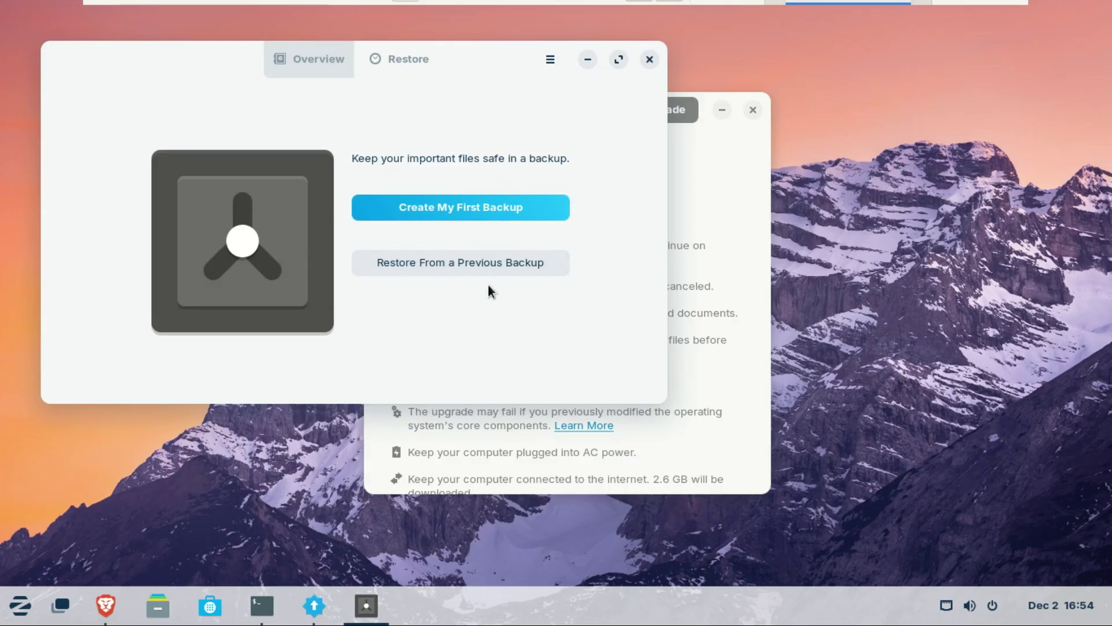
click(458, 211)
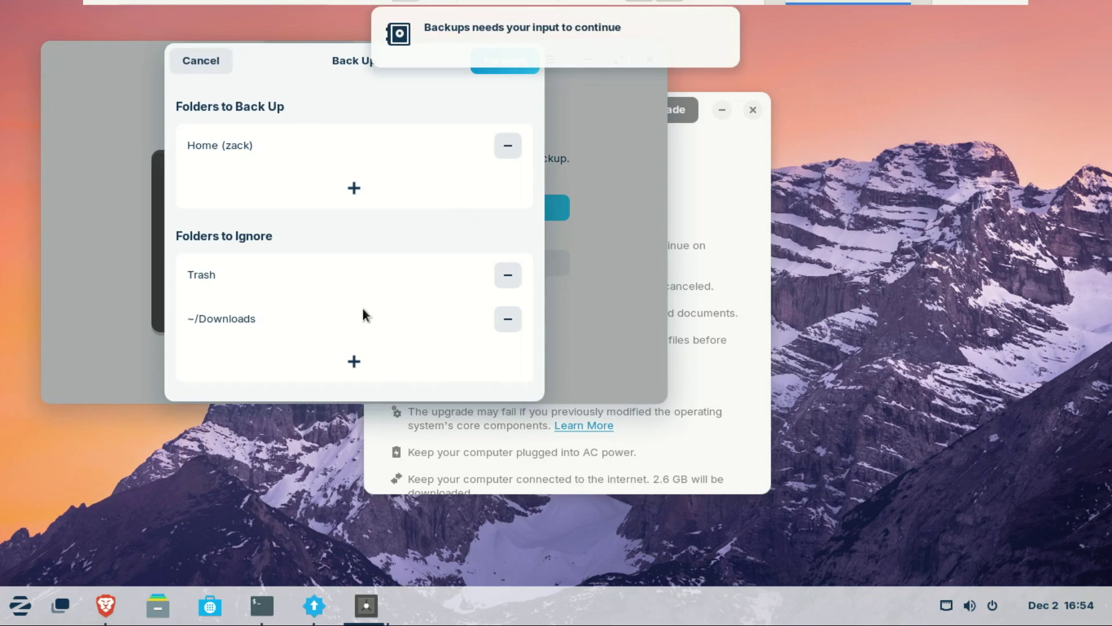
key(Escape)
click(650, 58)
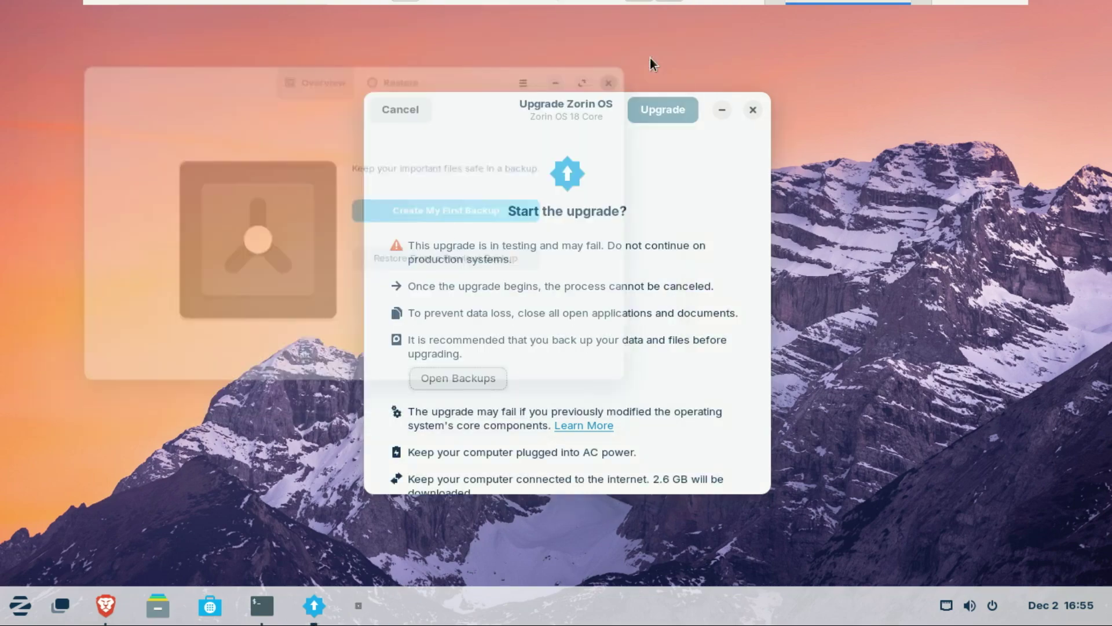
drag(764, 246, 764, 347)
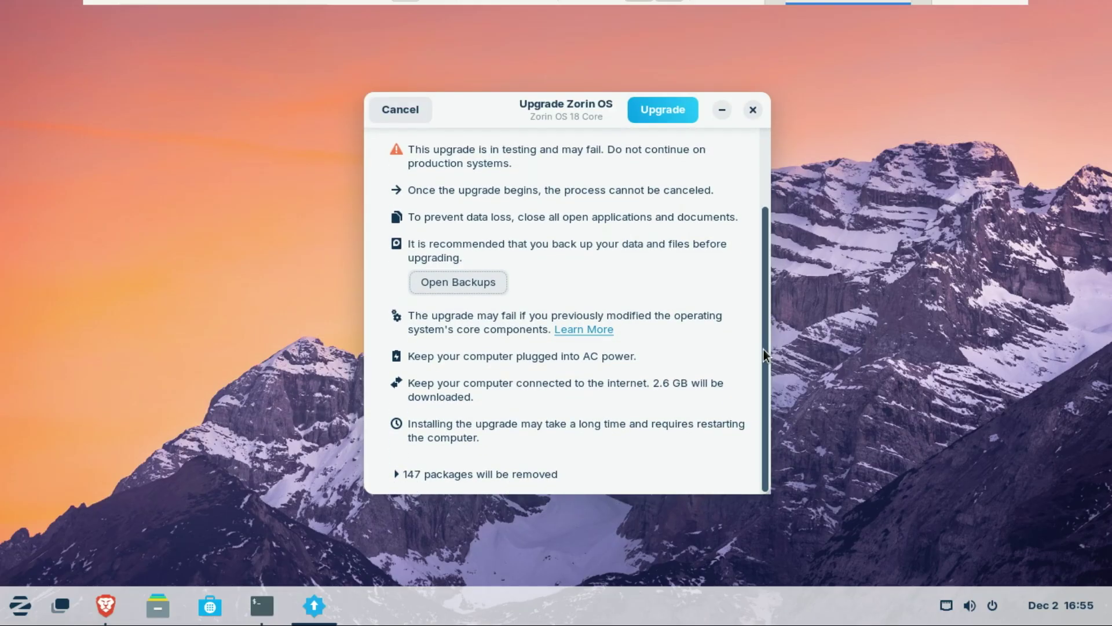
drag(764, 349, 750, 260)
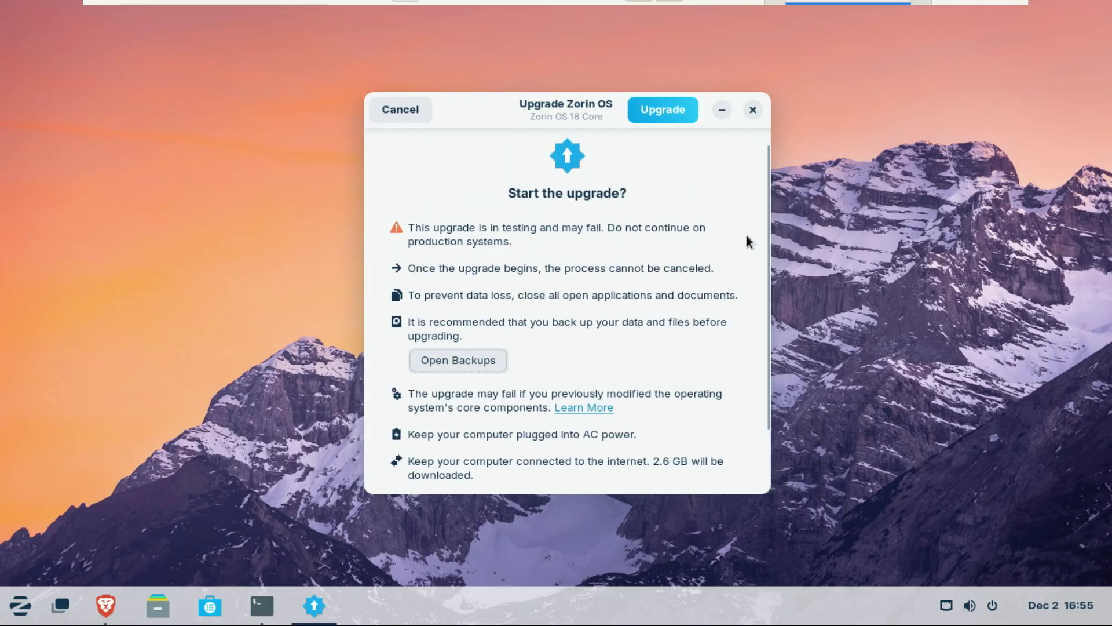
scroll(768, 222, up, 1)
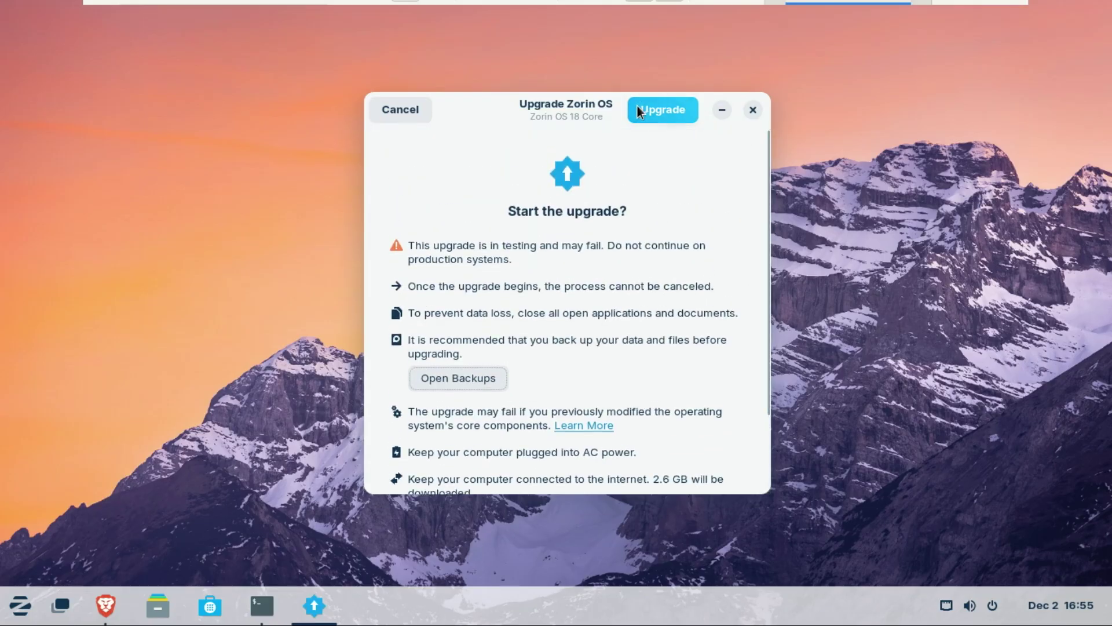
- Confirm the upgrade and submit the administrator password to start installing Zorin OS 18 Core
click(647, 117)
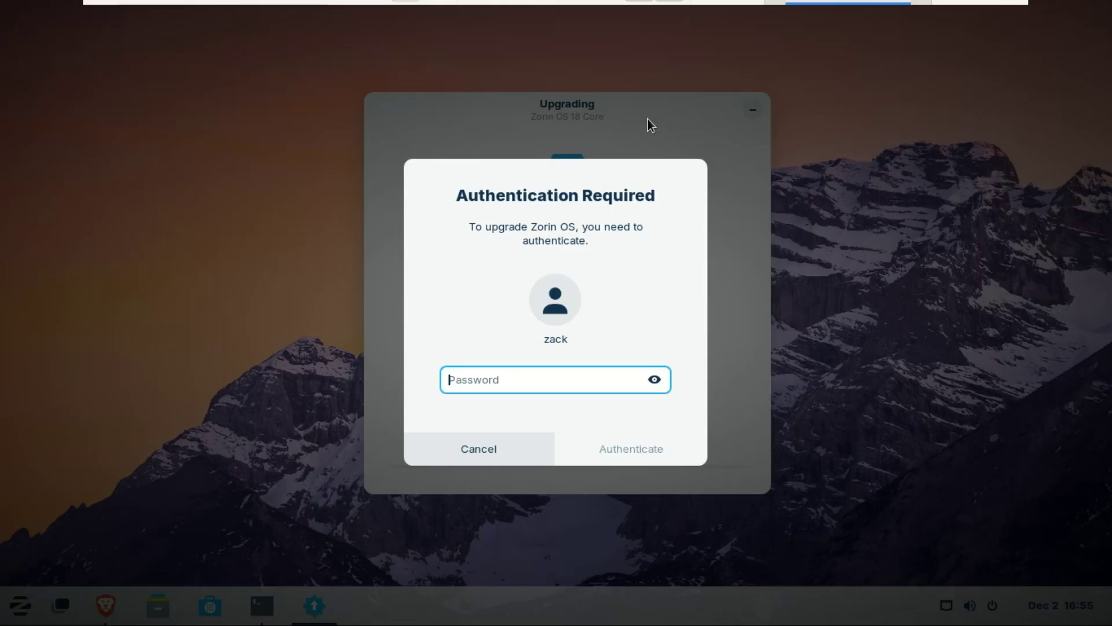
text(••)
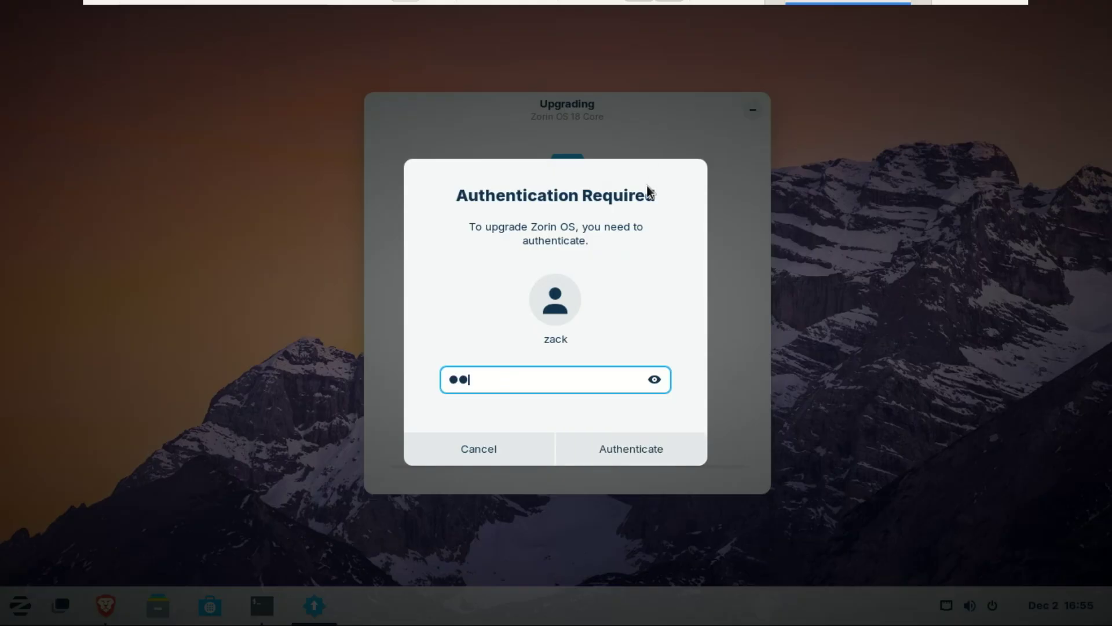
text(••••••)
text(•)
key(Return)
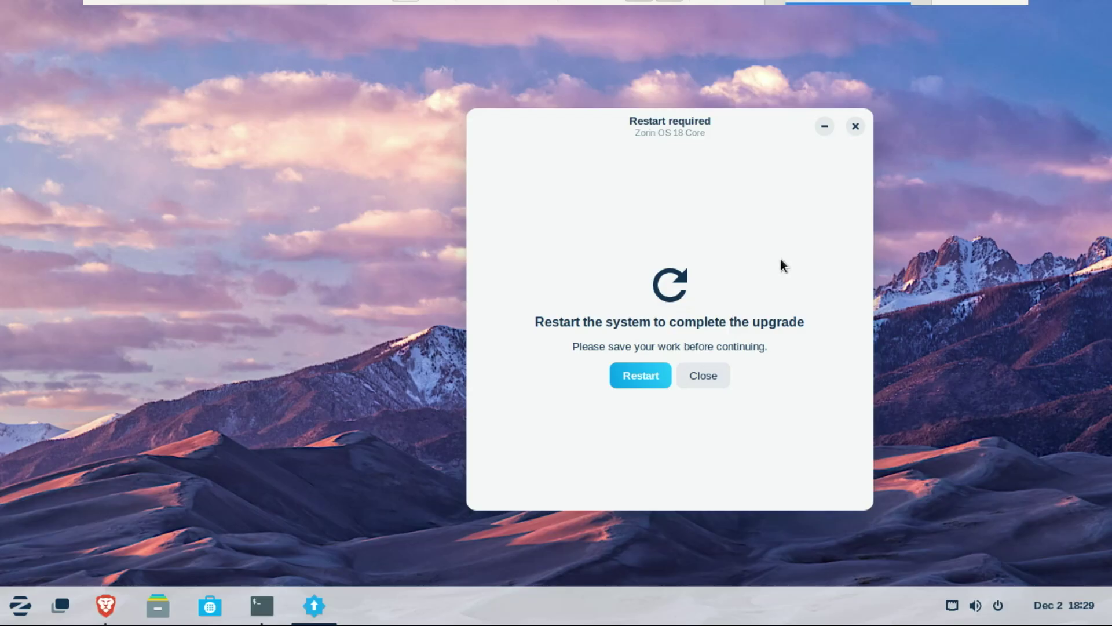
- Restart the computer from the Restart required prompt and confirm it
click(645, 386)
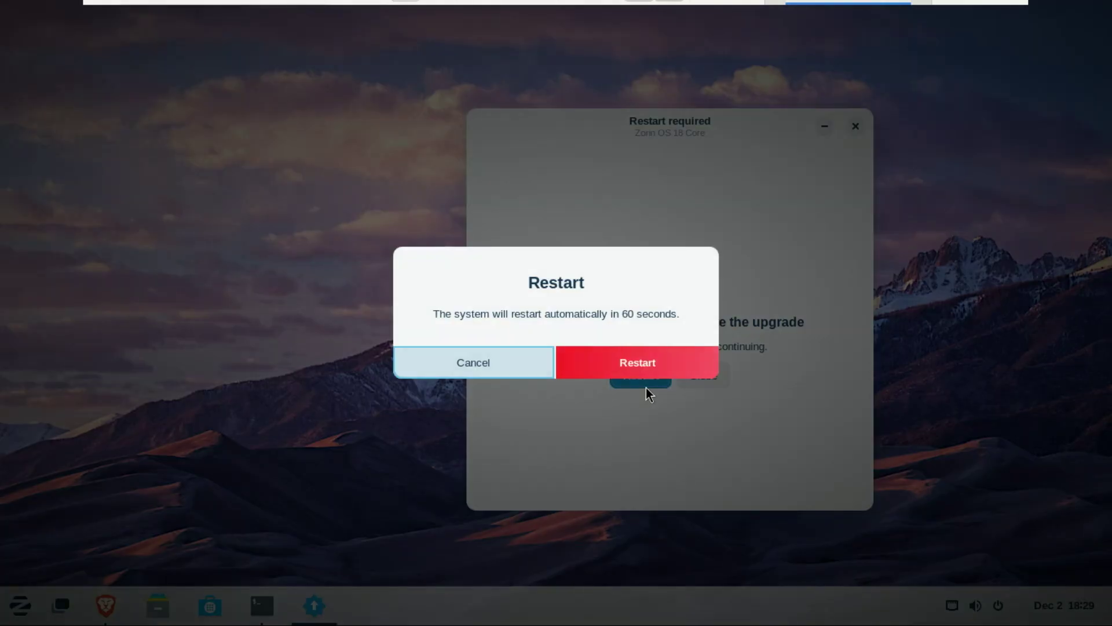
click(637, 365)
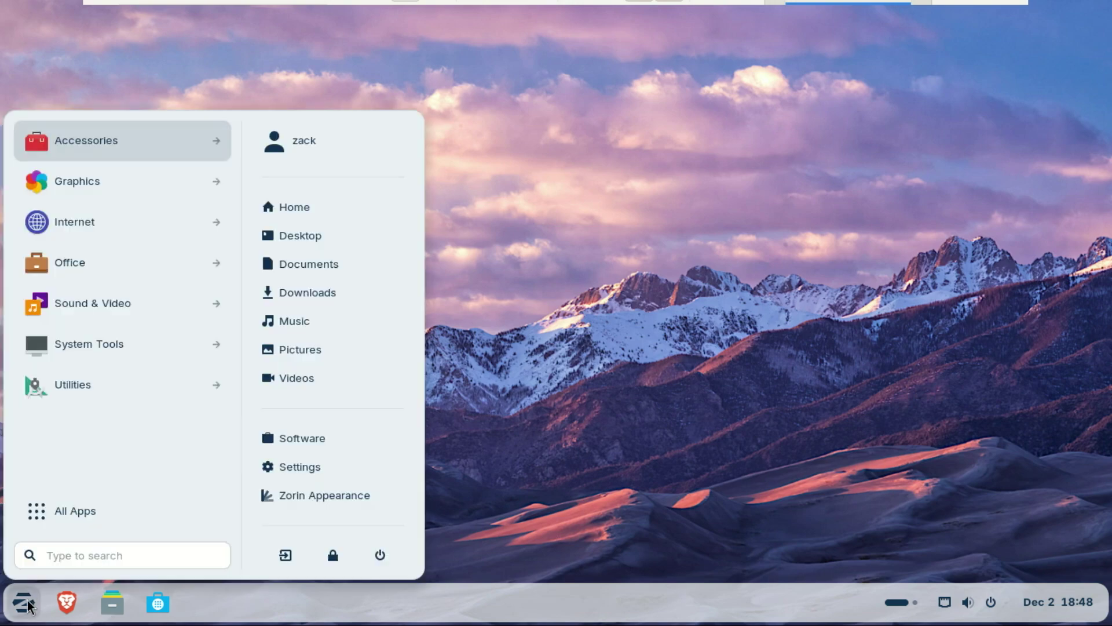
- Launch Settings from System Tools in the app menu and maximize it
click(79, 557)
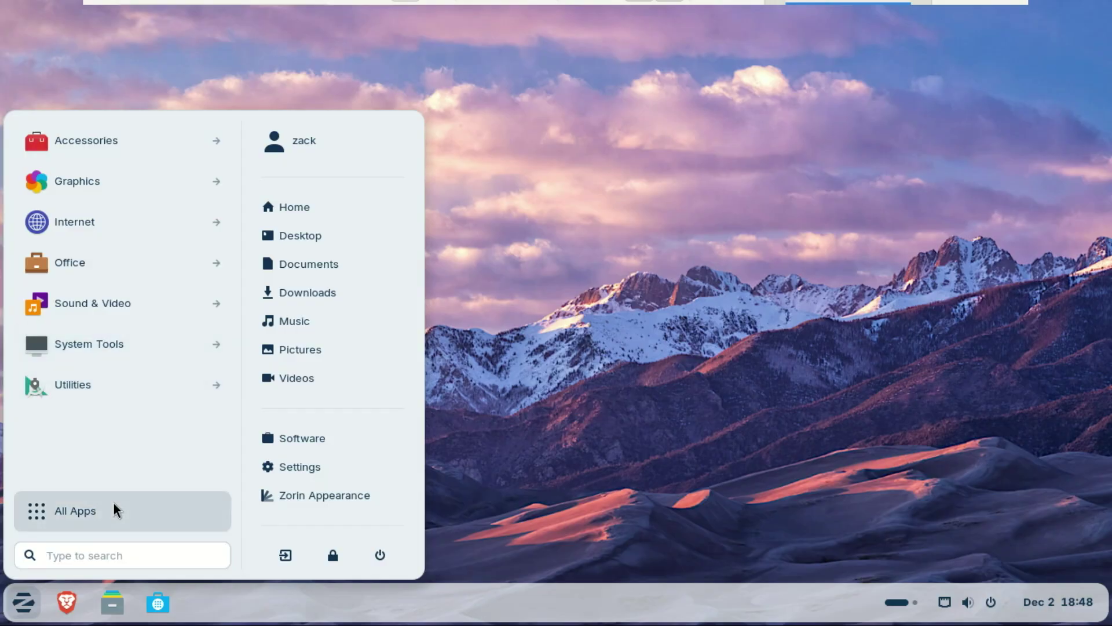
click(111, 346)
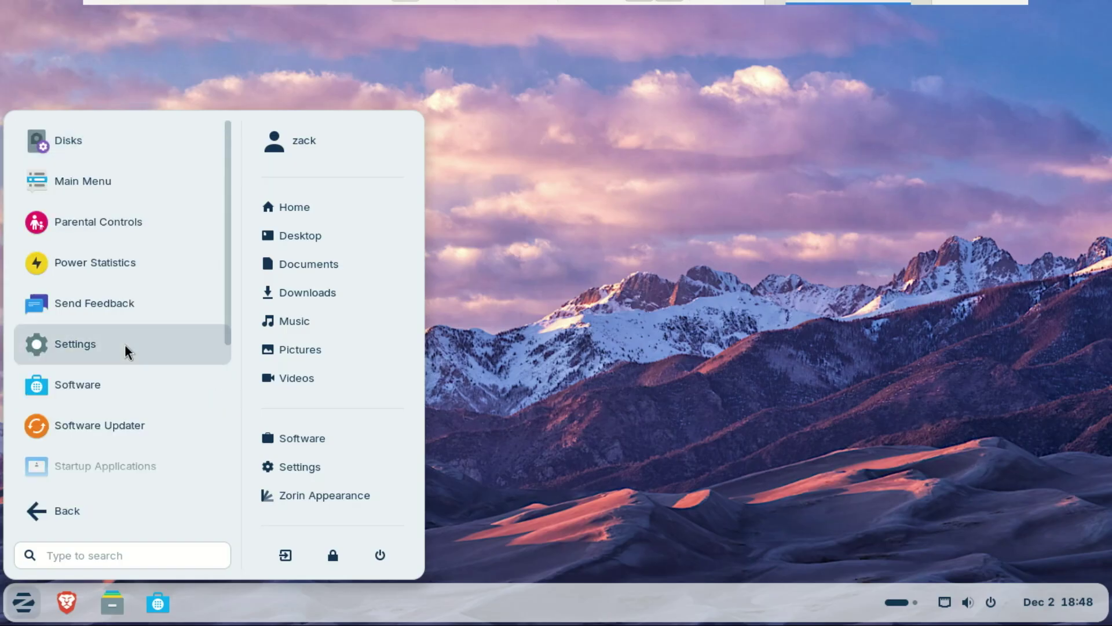
click(84, 347)
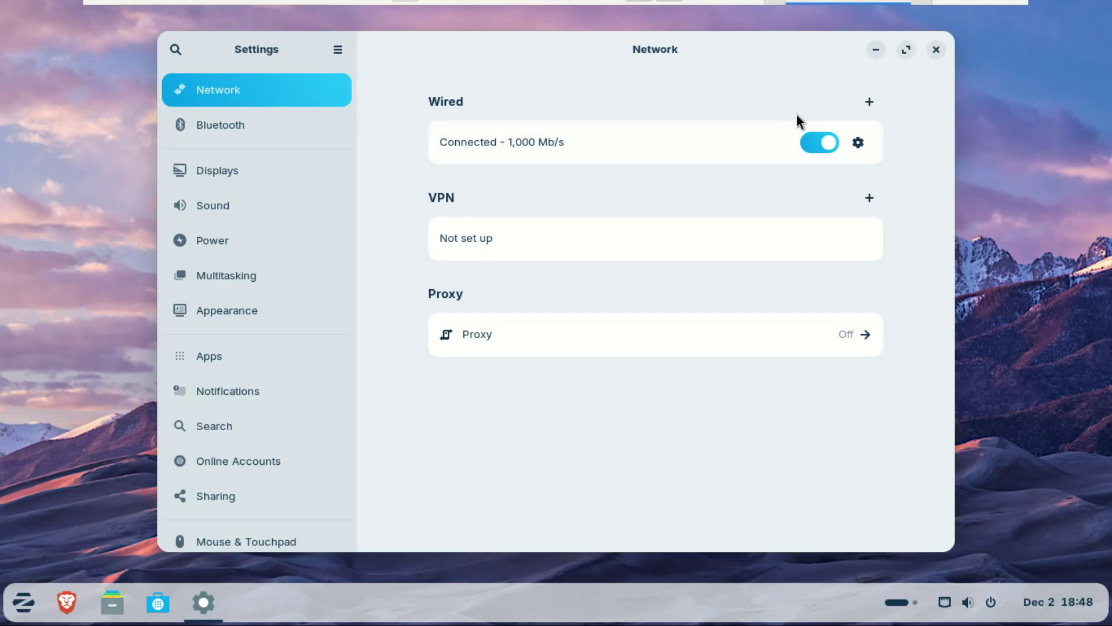
click(905, 49)
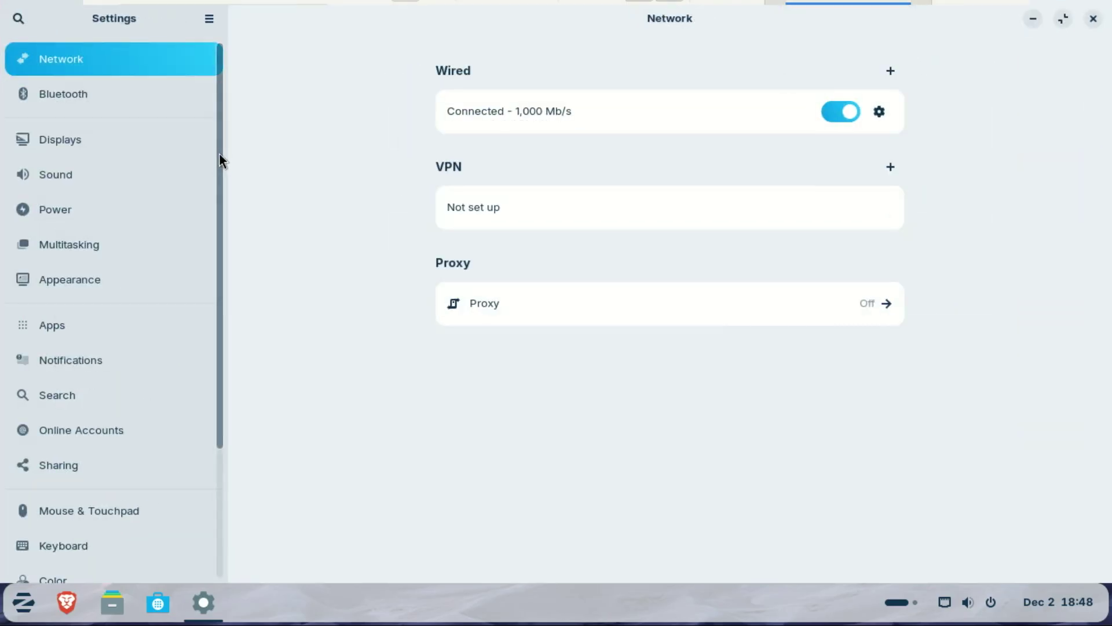
drag(219, 152, 229, 287)
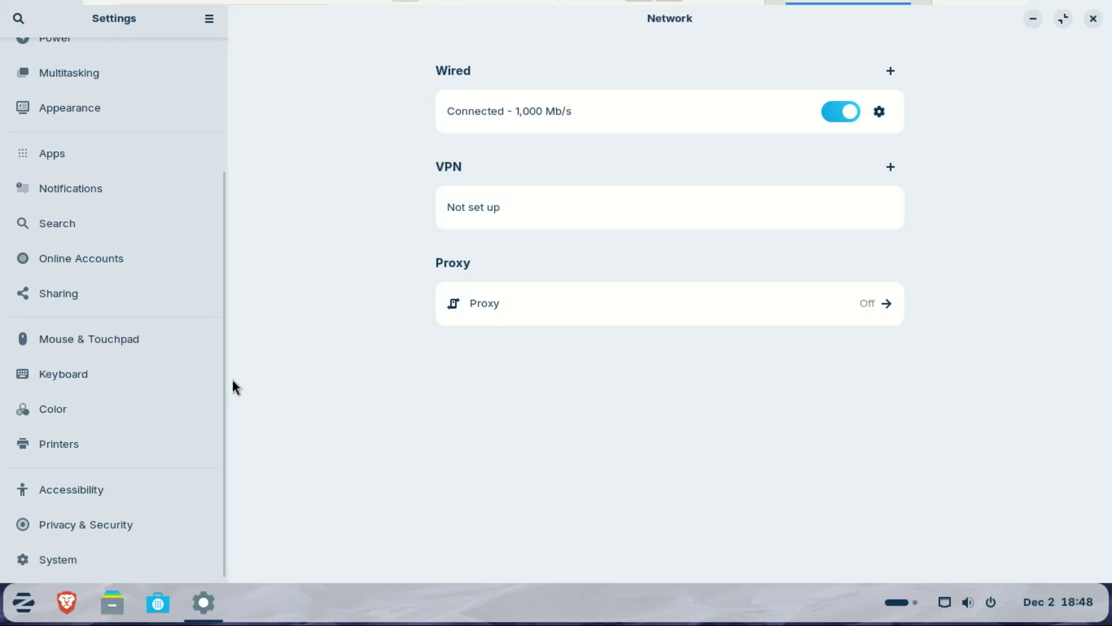
- Go to System > About and highlight the Zorin OS 18 Core version text
click(67, 556)
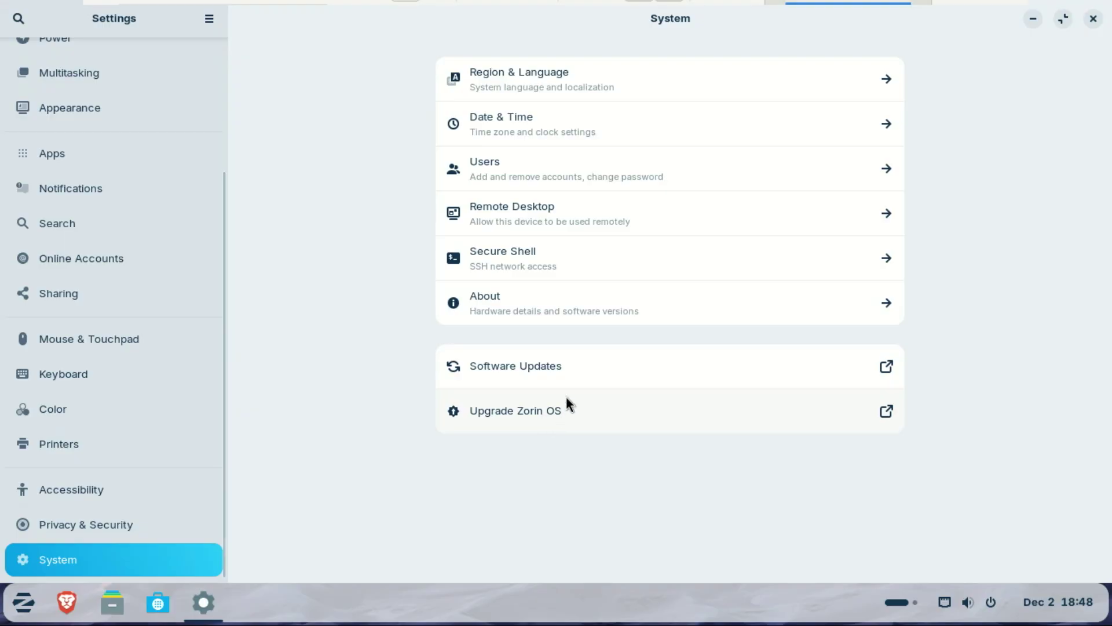
click(555, 303)
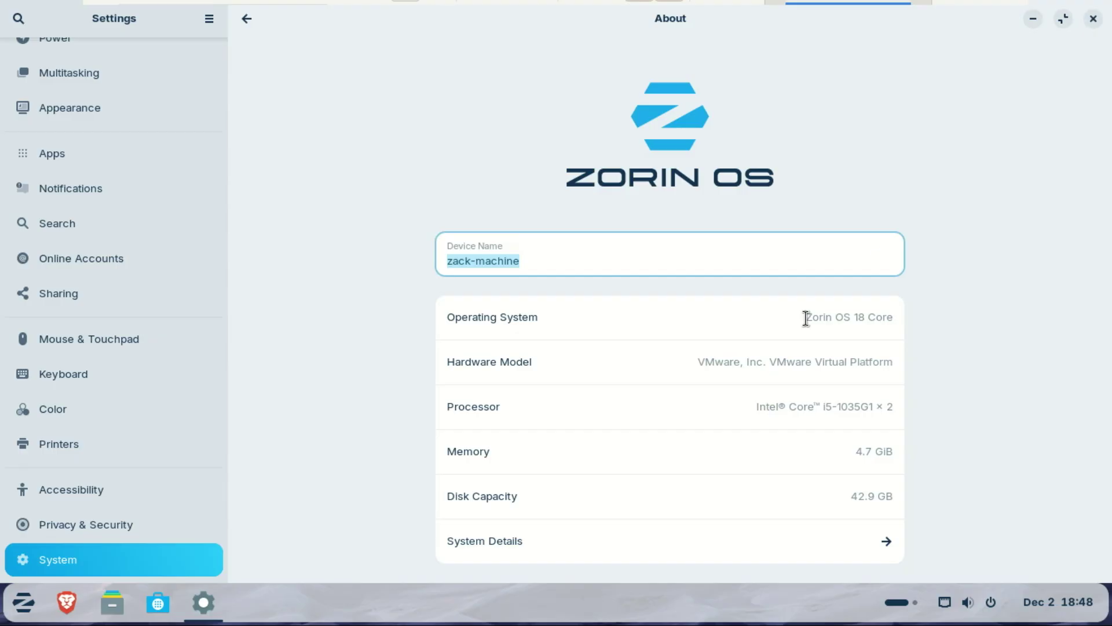
drag(808, 319, 899, 317)
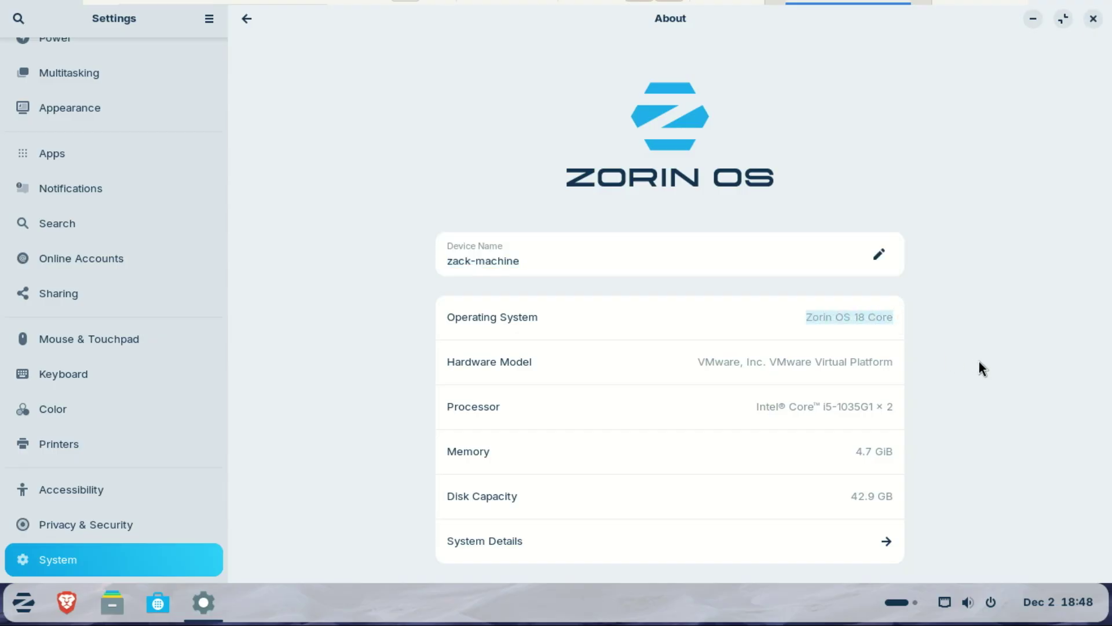